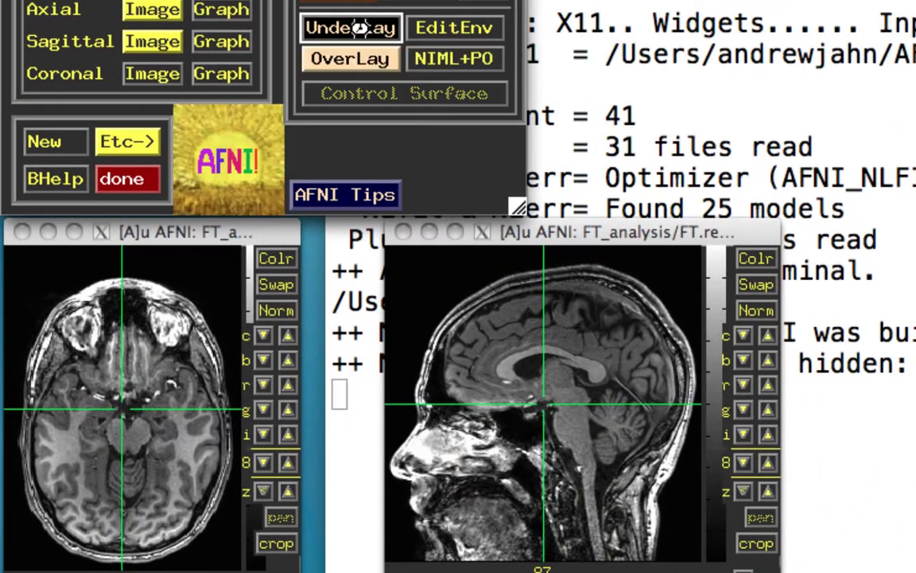
# Replace the anatomical underlay with the all_runs.FT functional dataset.
pyautogui.click(187, 208)
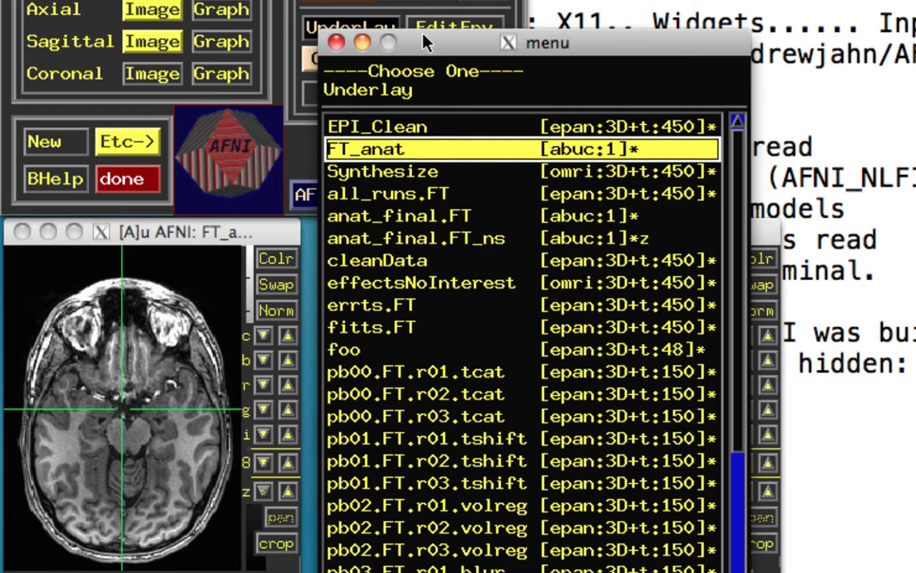
pyautogui.moveTo(427, 41); pyautogui.dragTo(441, 0)
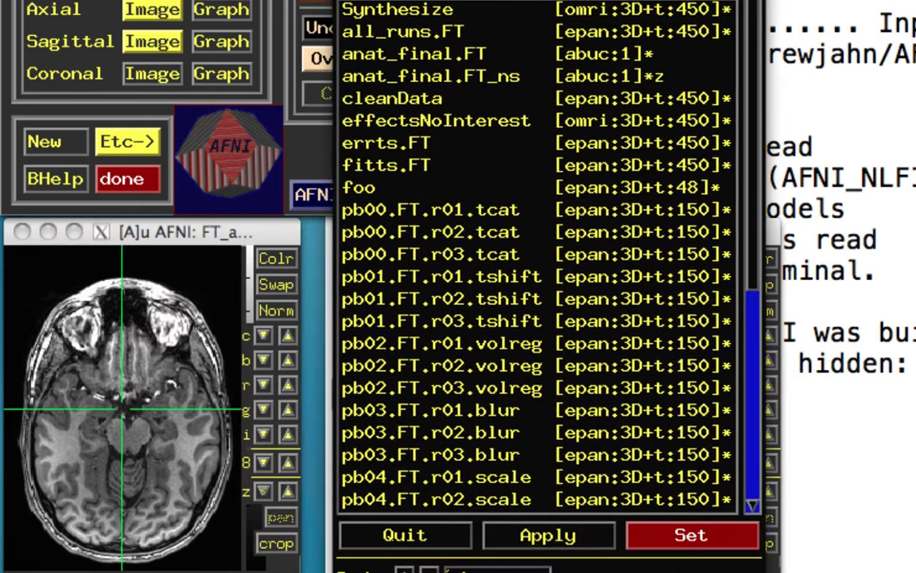
pyautogui.click(430, 33)
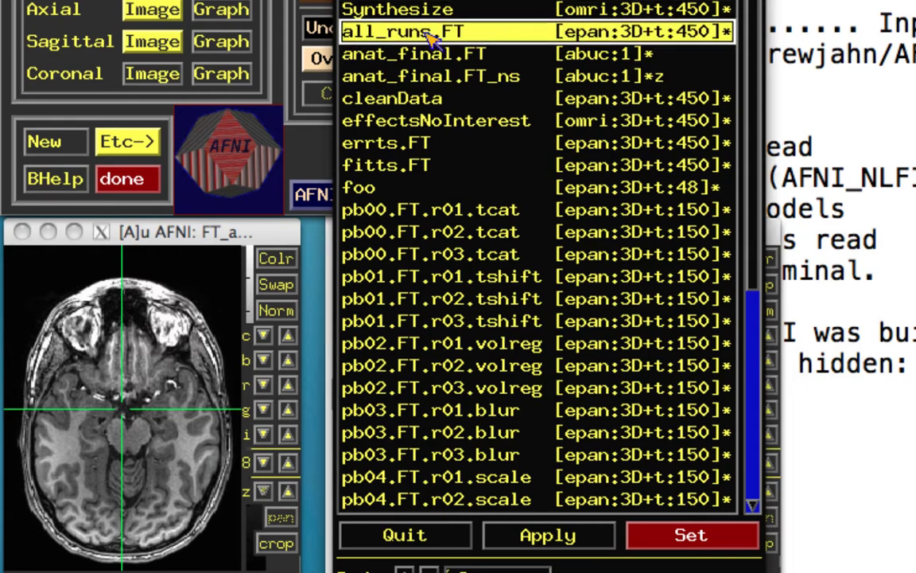
pyautogui.doubleClick(429, 36)
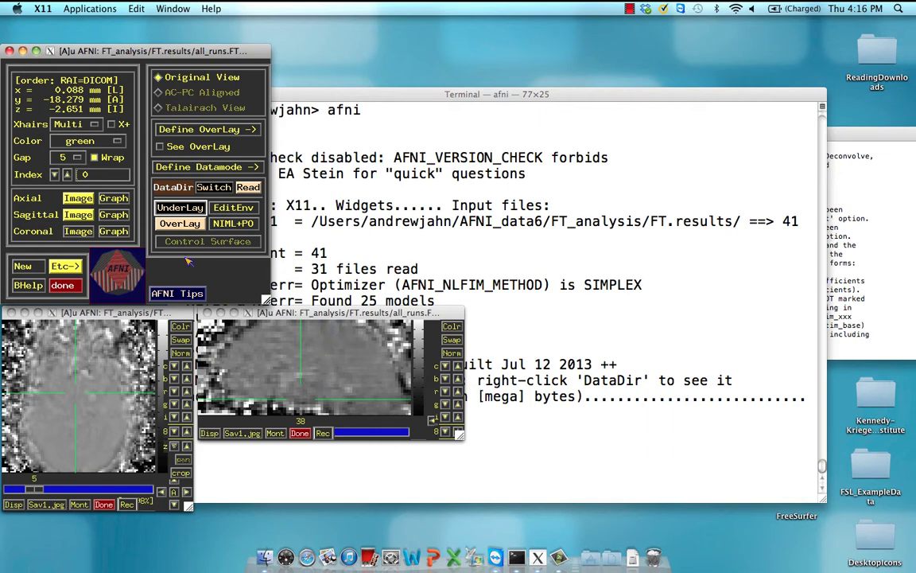
# Choose stats.FT as the overlay dataset.
pyautogui.click(181, 225)
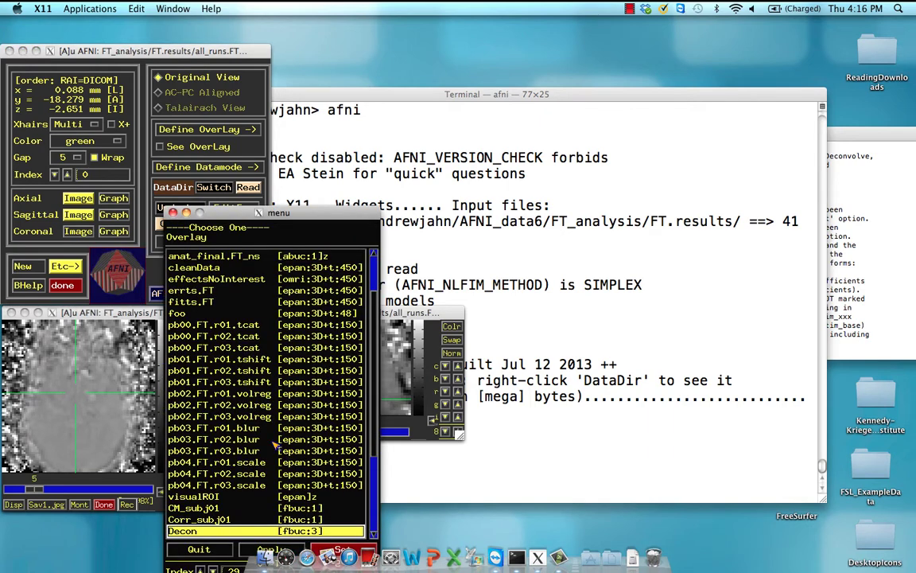
pyautogui.scroll(-4, 276, 444)
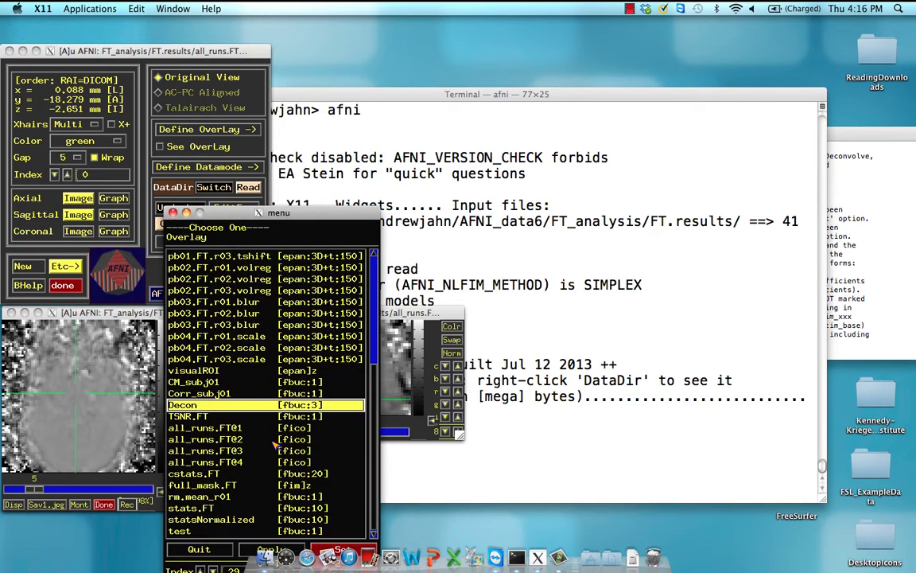
pyautogui.click(218, 508)
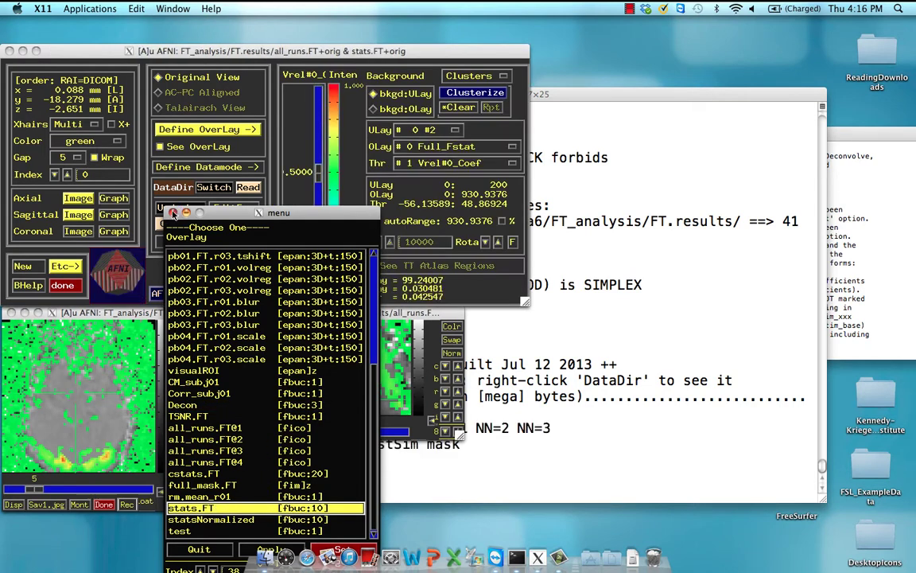
pyautogui.click(173, 213)
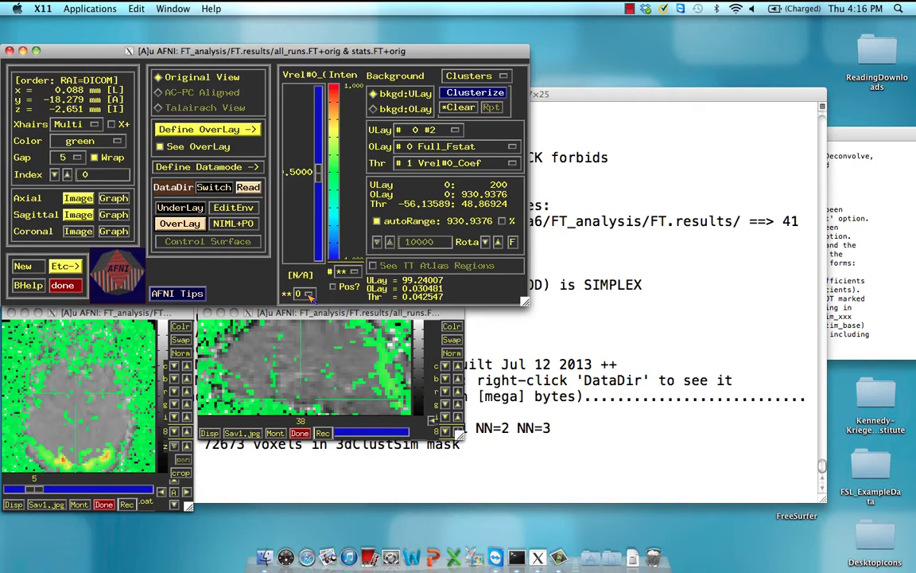
# Set the threshold to 5 with V-A_GLT#0_Tstat as both the OLay and Thr sub-brick.
pyautogui.moveTo(308, 294); pyautogui.dragTo(301, 308)
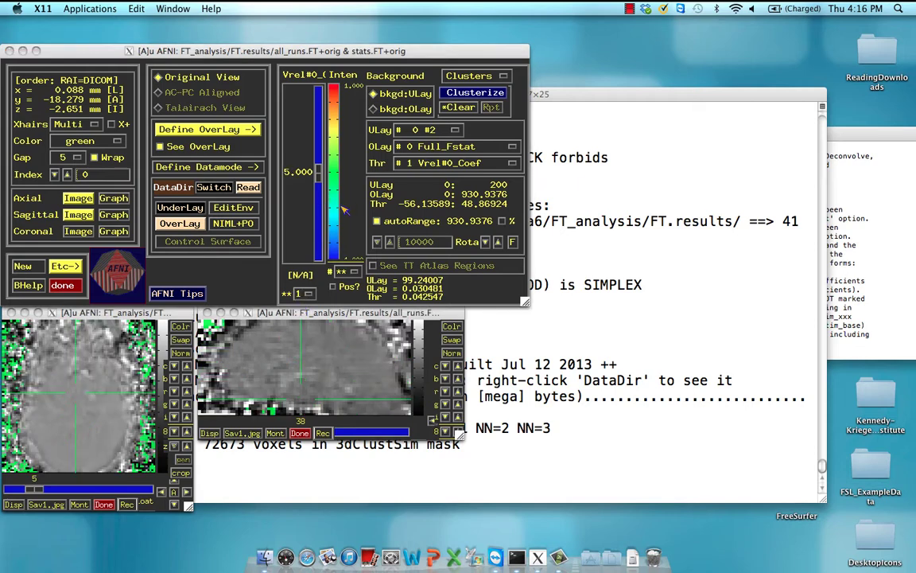
pyautogui.click(436, 148)
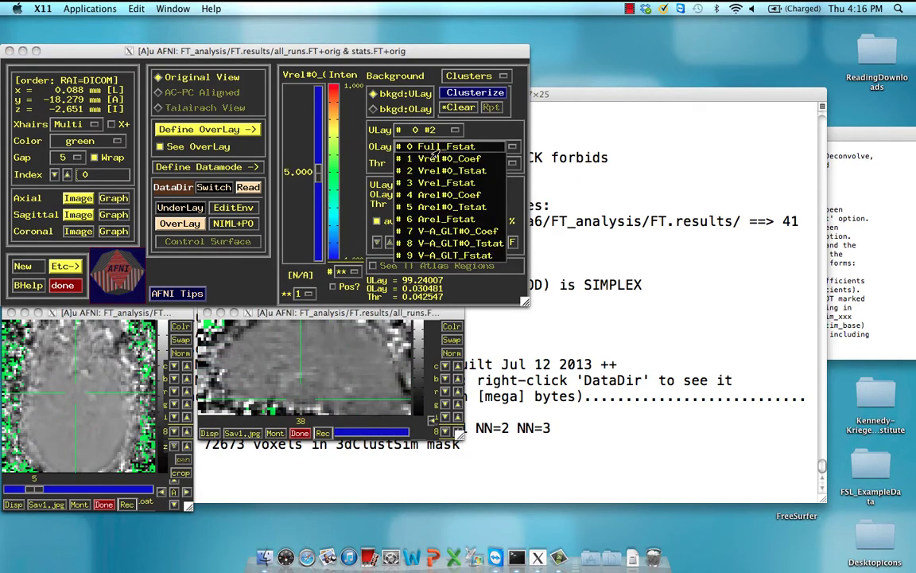
pyautogui.click(422, 243)
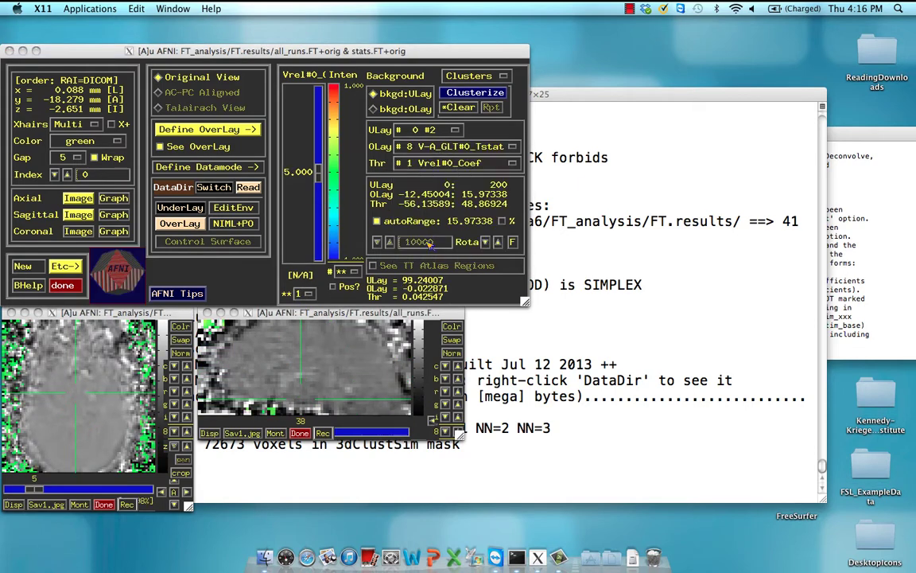
pyautogui.click(461, 165)
pyautogui.click(422, 258)
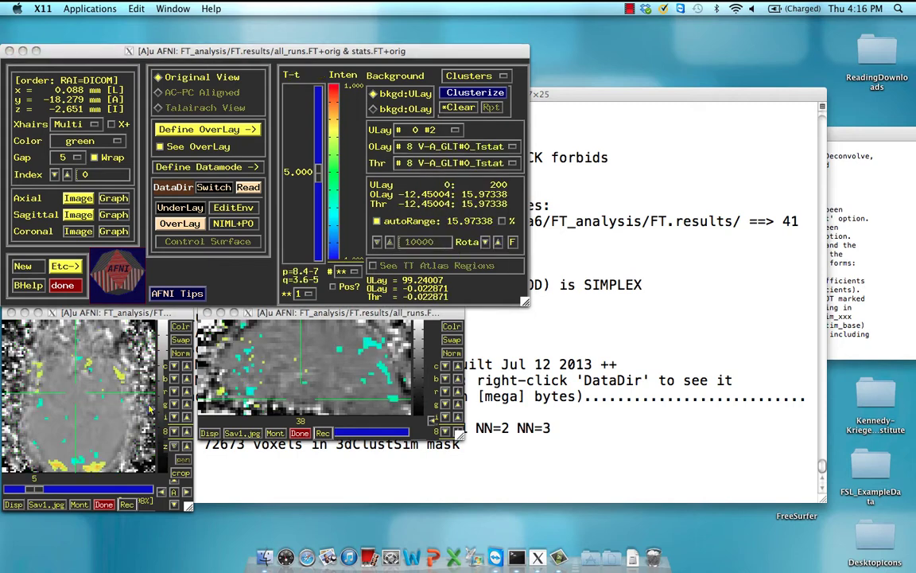
pyautogui.click(54, 422)
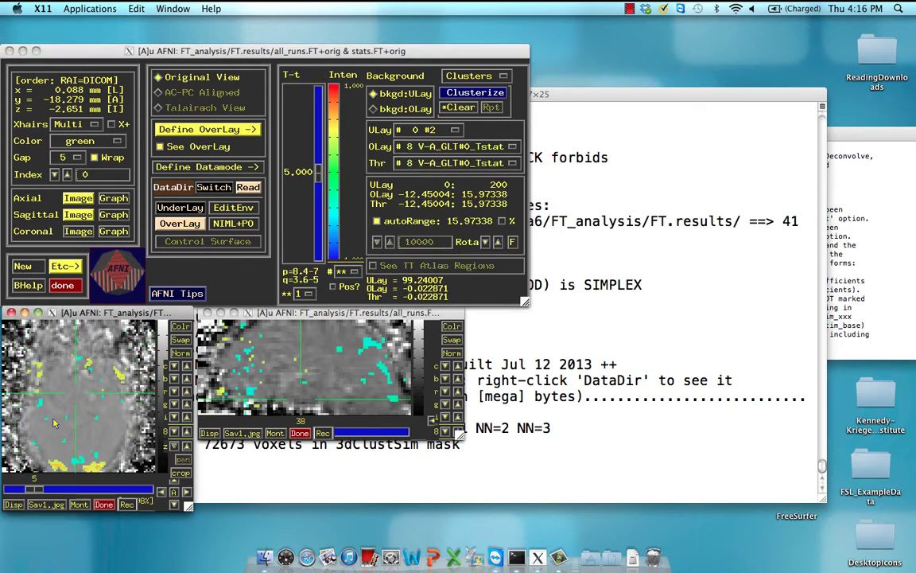
pyautogui.click(334, 389)
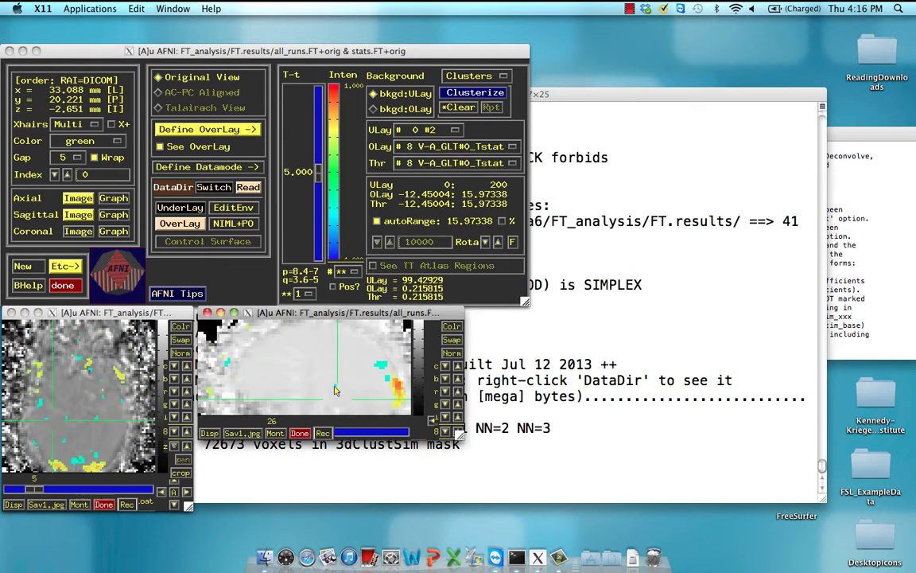
# Raise the t threshold to 6.995 and clusterize the overlay with the default parameters.
pyautogui.click(43, 415)
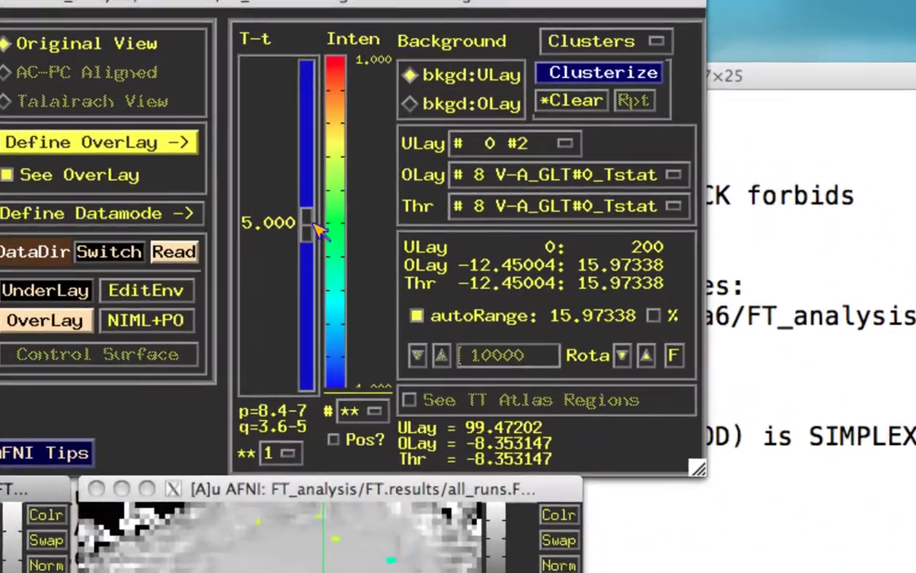
pyautogui.moveTo(316, 227); pyautogui.dragTo(310, 169)
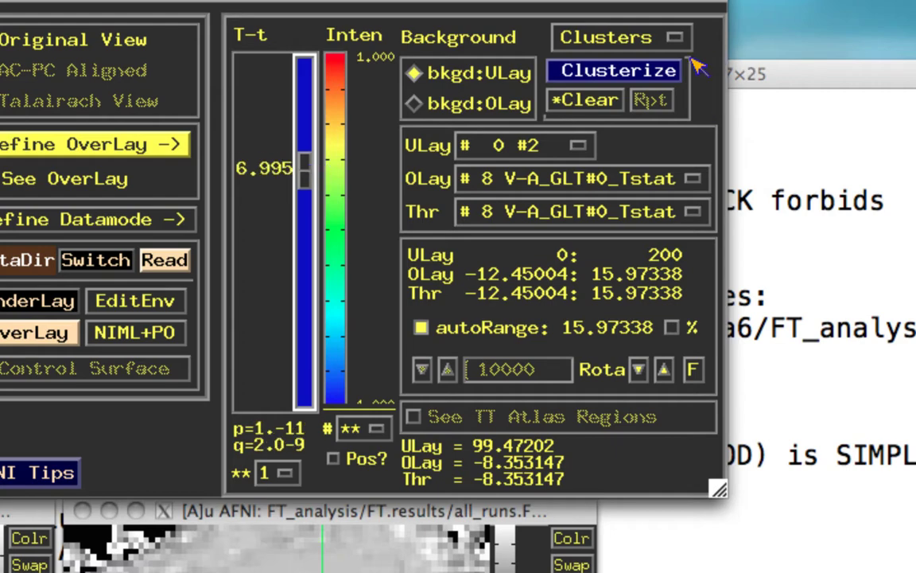
pyautogui.click(606, 68)
pyautogui.click(617, 386)
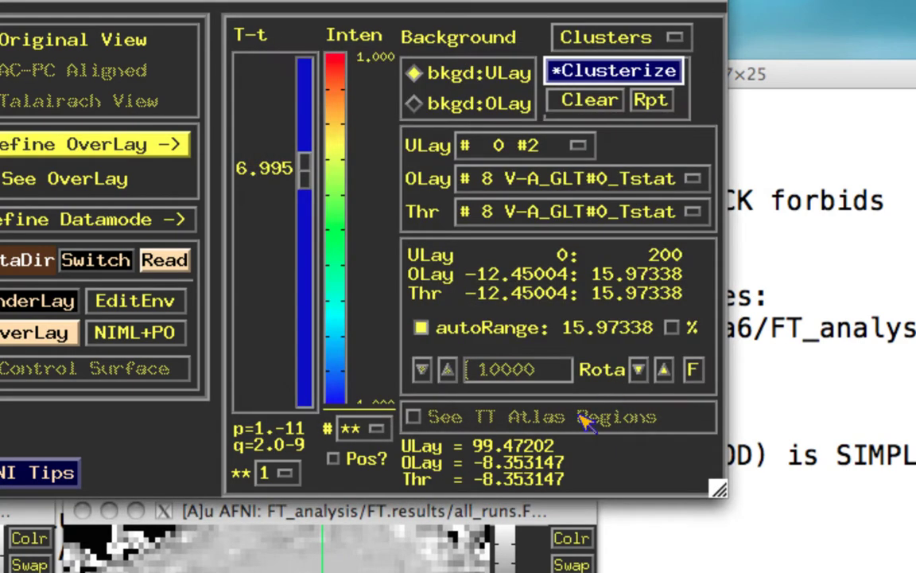
# Jump the crosshair to cluster 3's peak and flash it, then close Cluster Results.
pyautogui.click(650, 100)
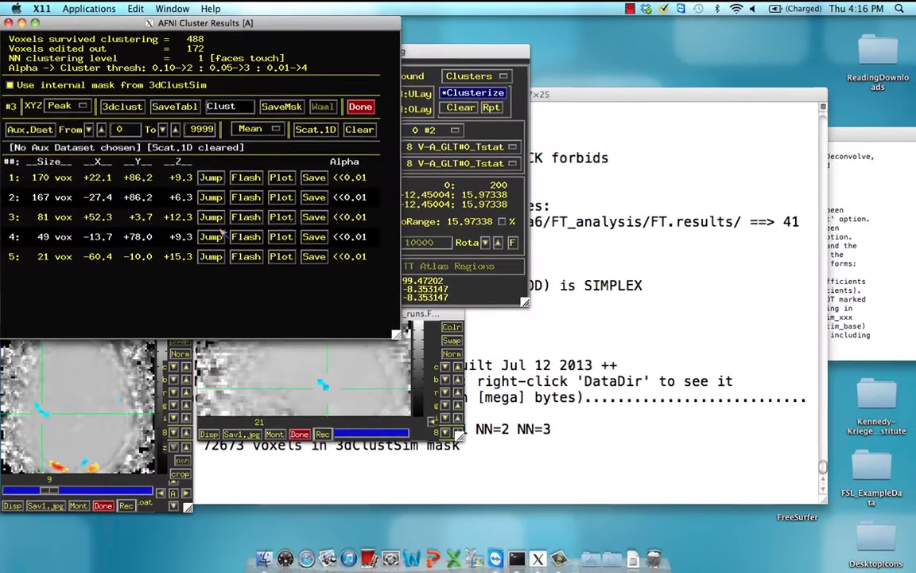
pyautogui.click(215, 219)
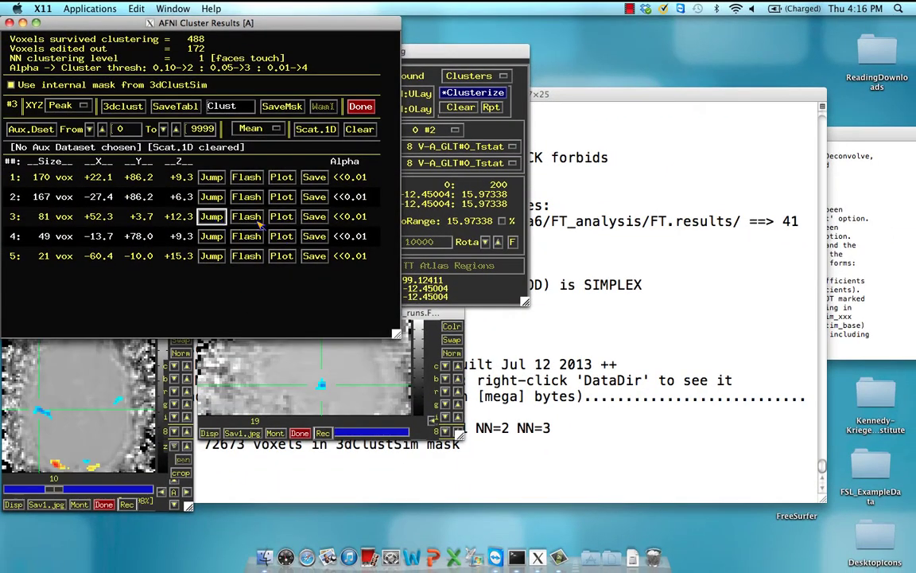
pyautogui.click(248, 218)
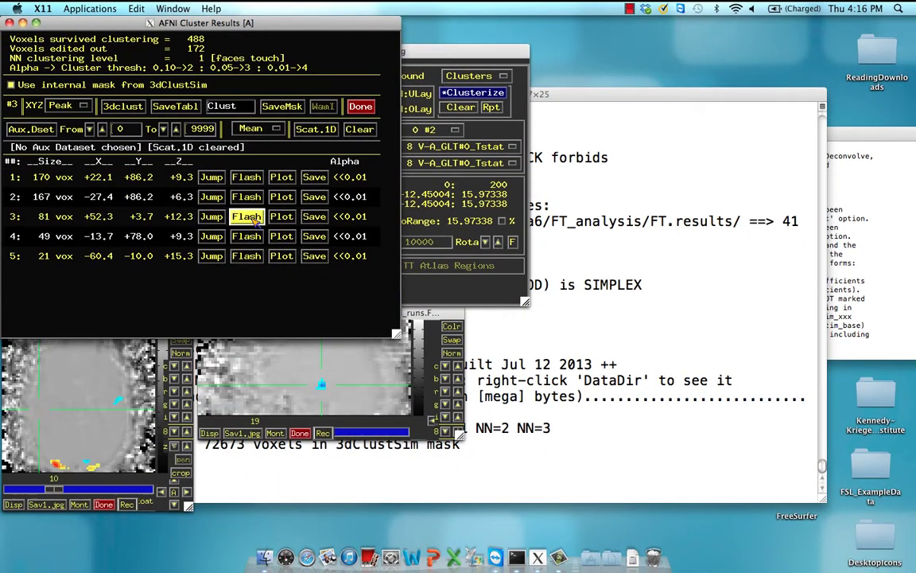
pyautogui.click(9, 23)
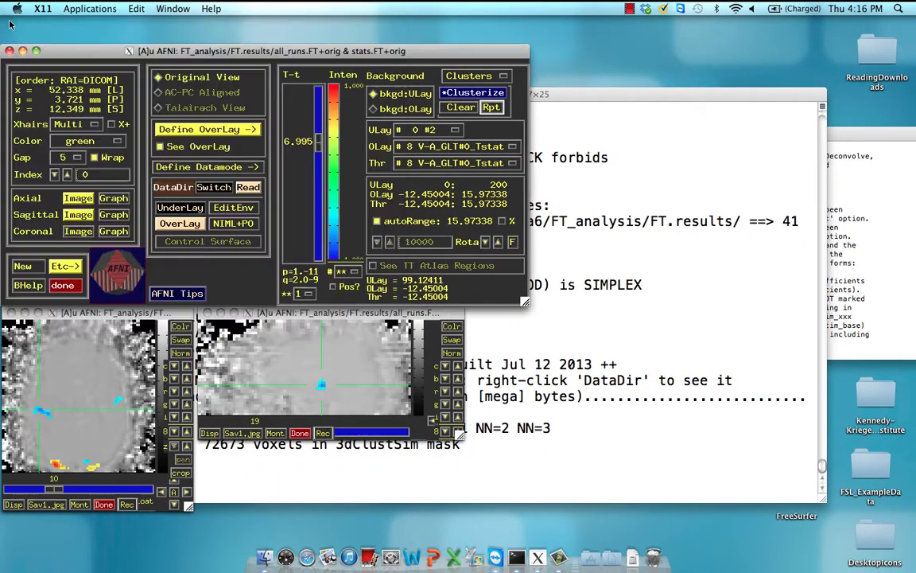
# Open the sagittal graph on the right, zoomed to the peak voxel's single time series.
pyautogui.click(114, 215)
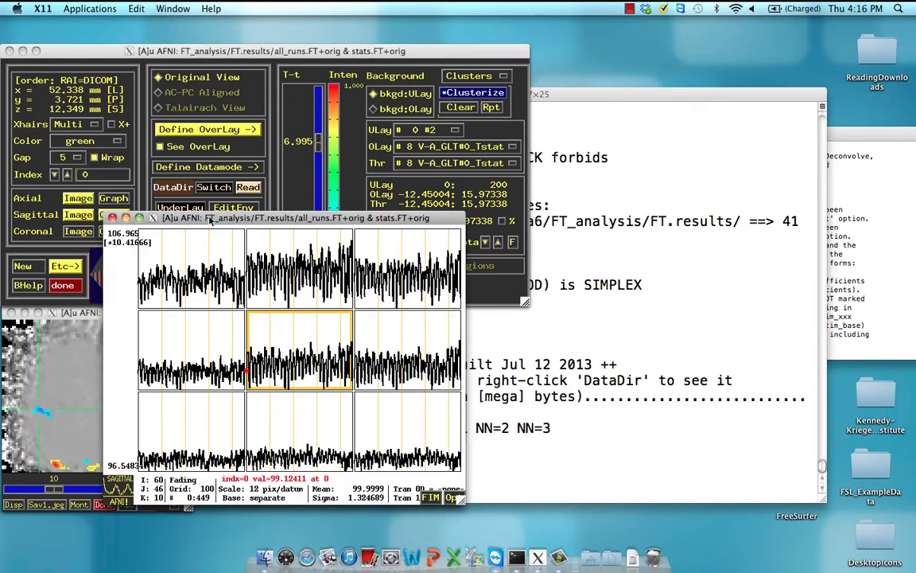
pyautogui.moveTo(210, 221); pyautogui.dragTo(594, 135)
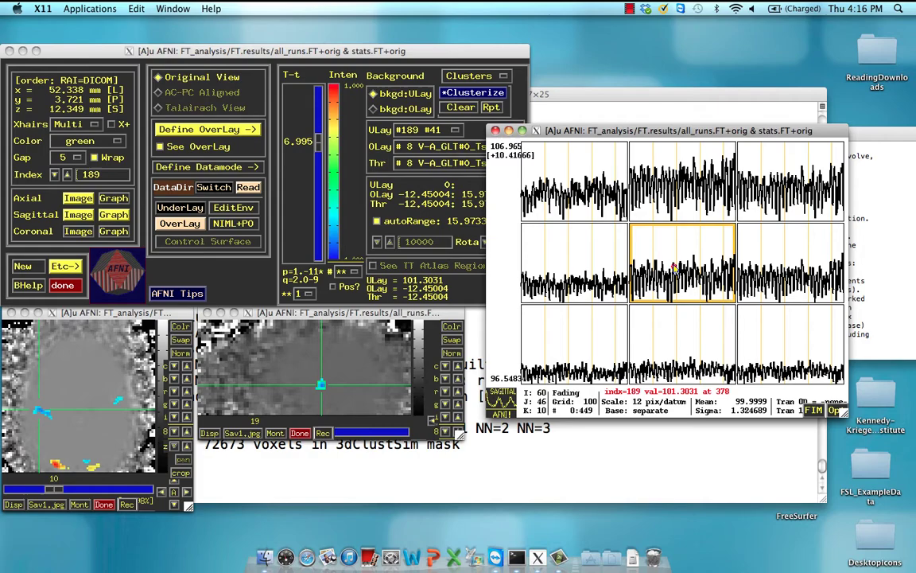
pyautogui.press('m')
pyautogui.press('m')
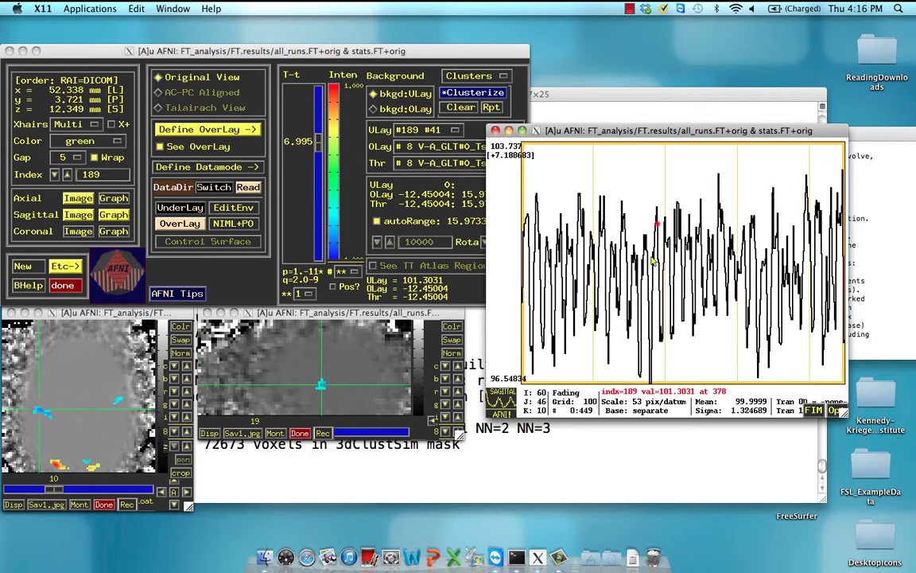
pyautogui.click(812, 411)
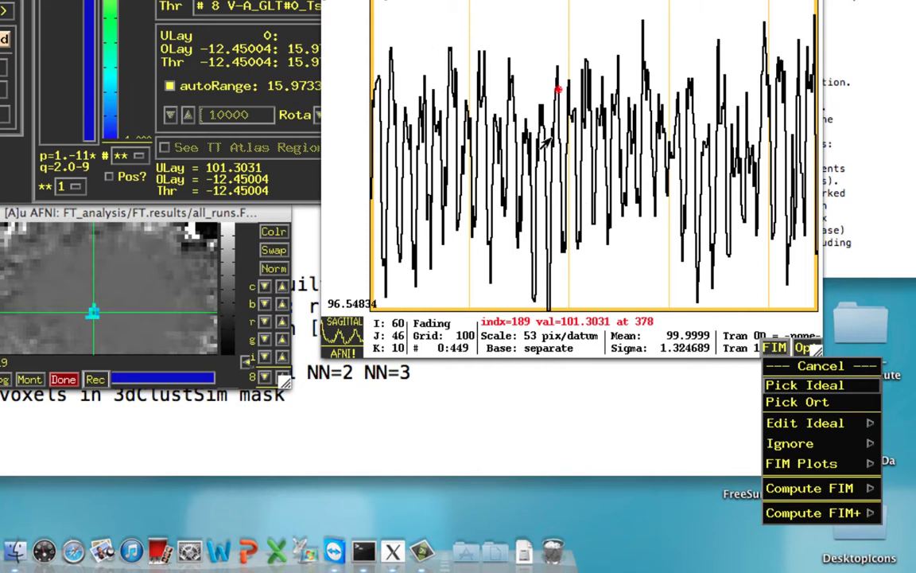
# Set the ideal to the Center voxel's time series, then choose Write Ideal.
pyautogui.moveTo(780, 426)
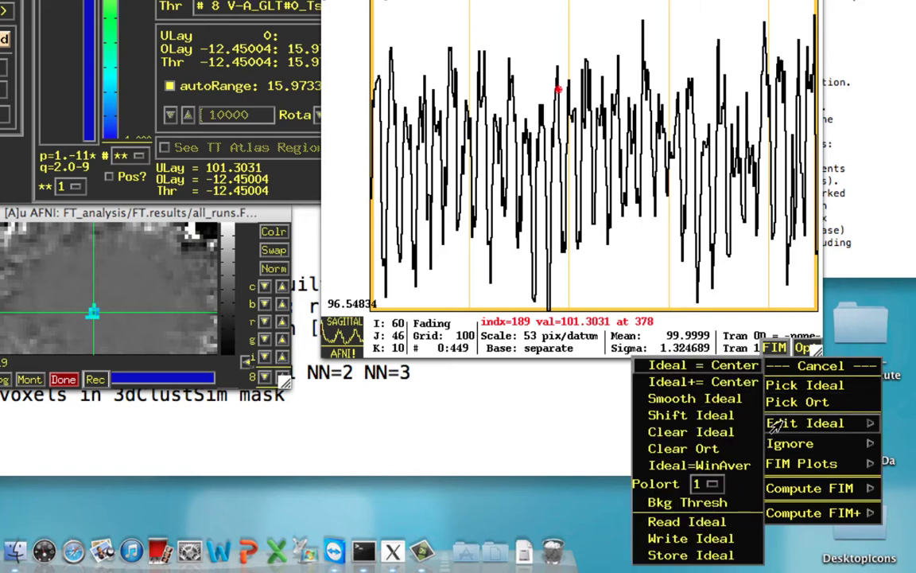
pyautogui.click(690, 370)
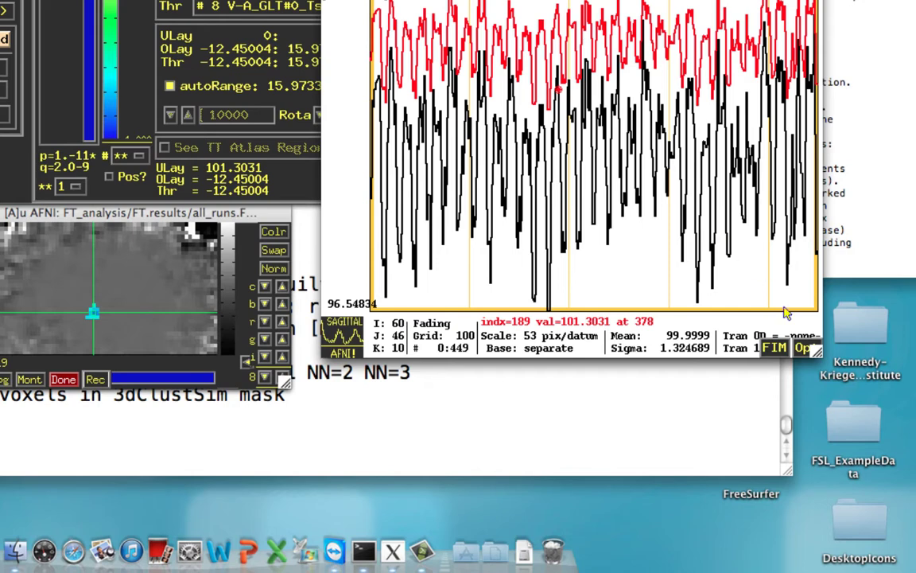
pyautogui.click(774, 347)
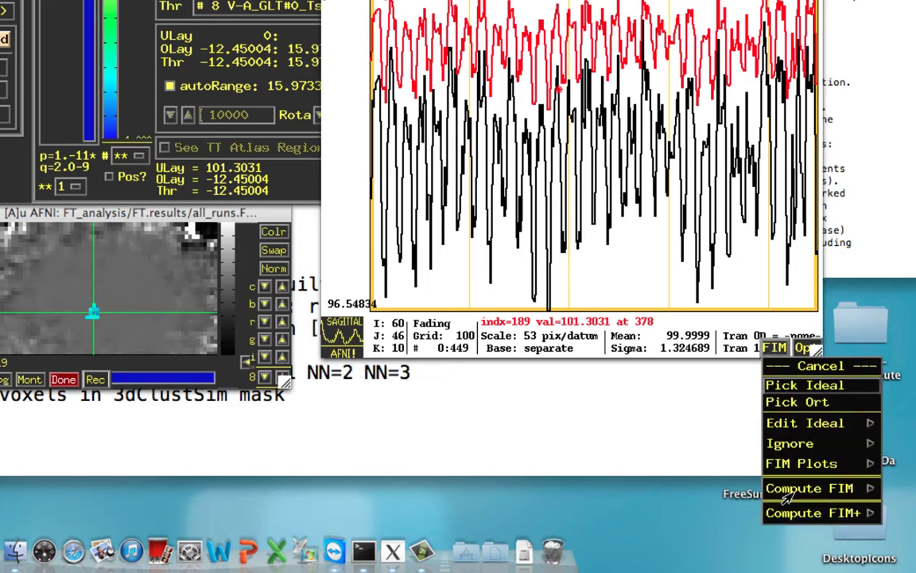
pyautogui.moveTo(804, 422)
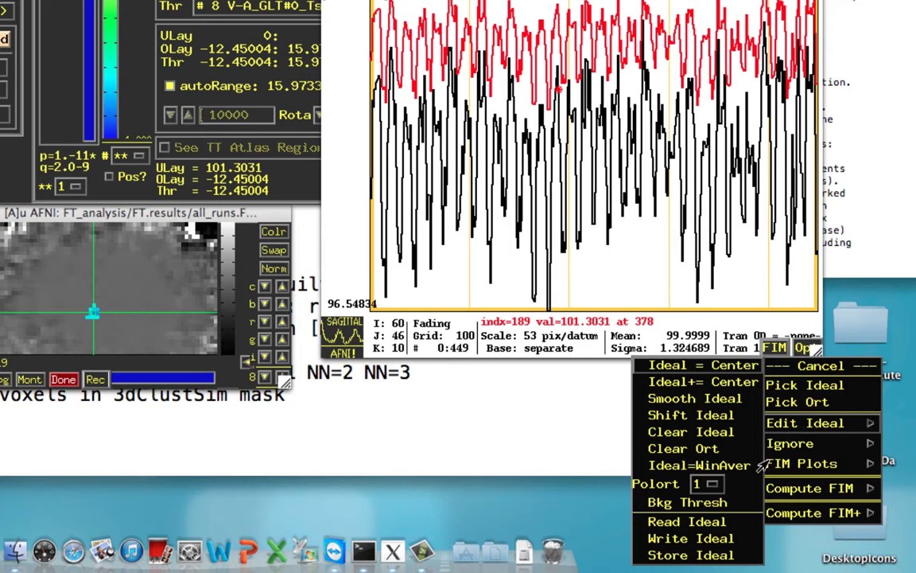
pyautogui.click(690, 538)
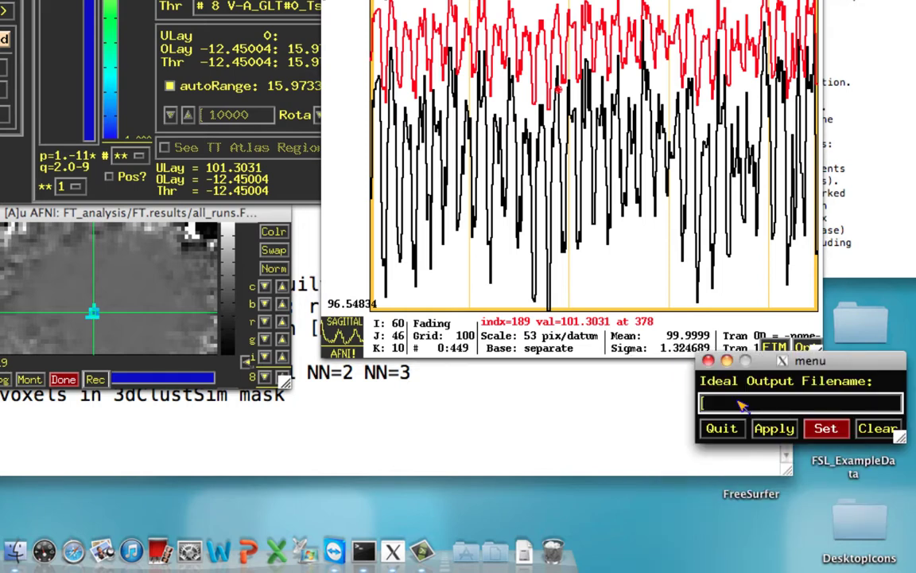
# Save the ideal time series as AuditoryIdeal.1D.
pyautogui.write('AuditoryIdeal.1D')
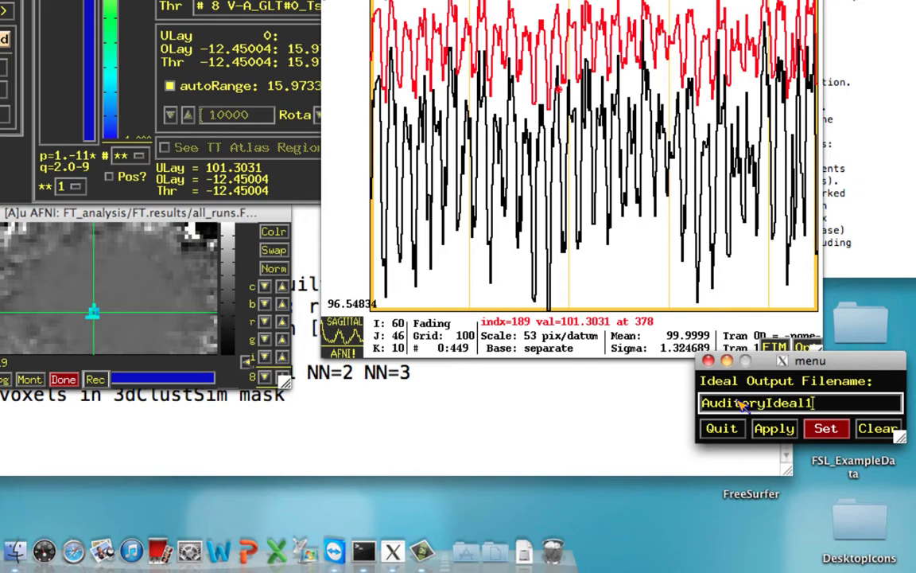
pyautogui.click(825, 428)
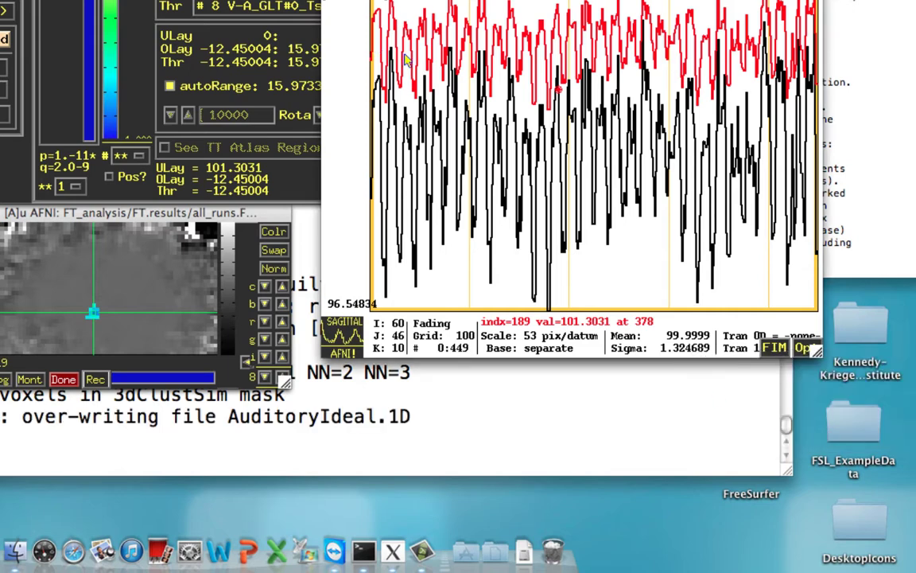
pyautogui.click(769, 349)
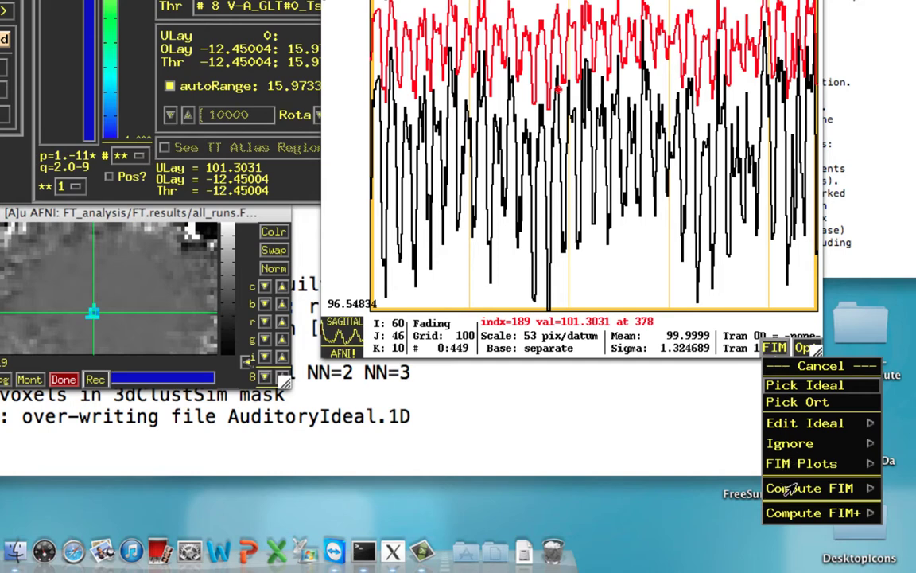
# Run Compute FIM with fico correlation analysis against the ideal.
pyautogui.moveTo(793, 492)
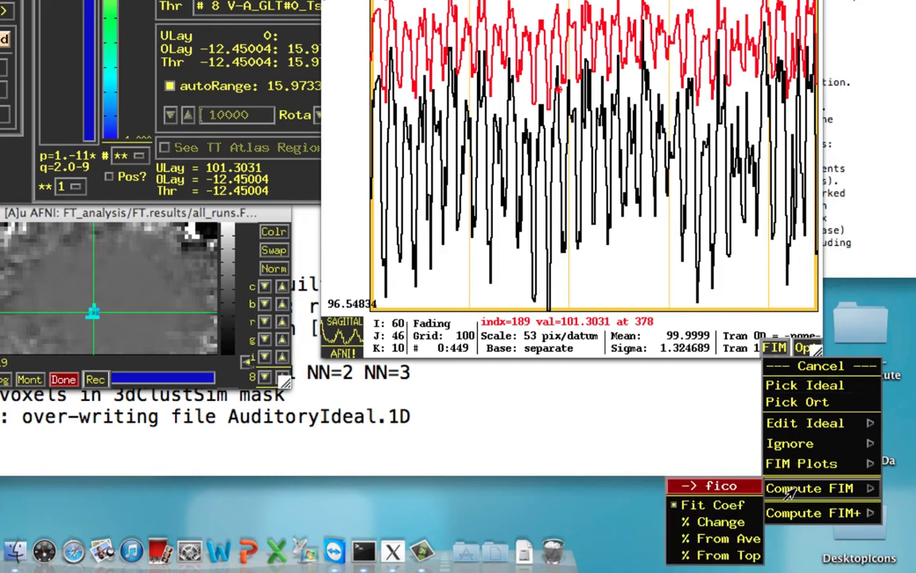
pyautogui.click(724, 488)
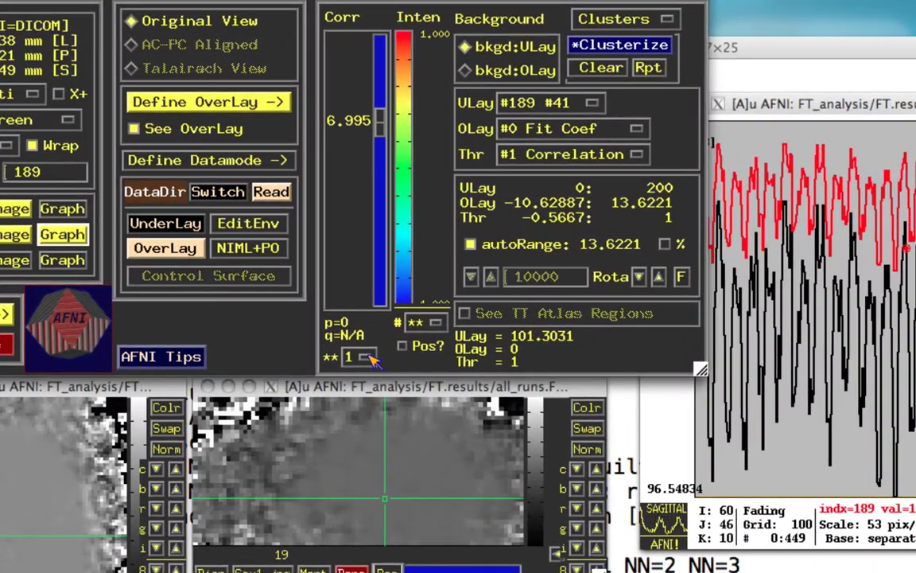
# Set the threshold exponent to 0 and lower the Corr threshold to 0.5061.
pyautogui.click(306, 295)
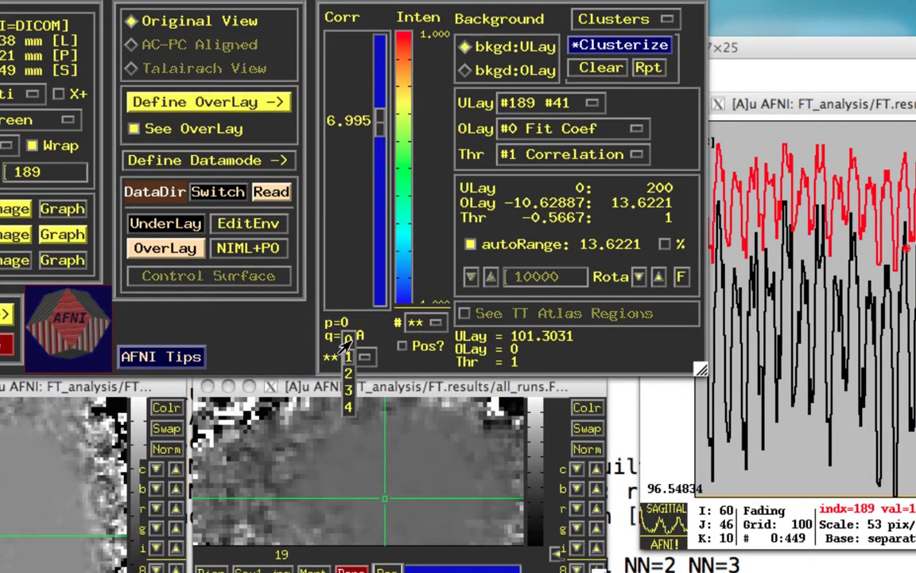
pyautogui.click(348, 339)
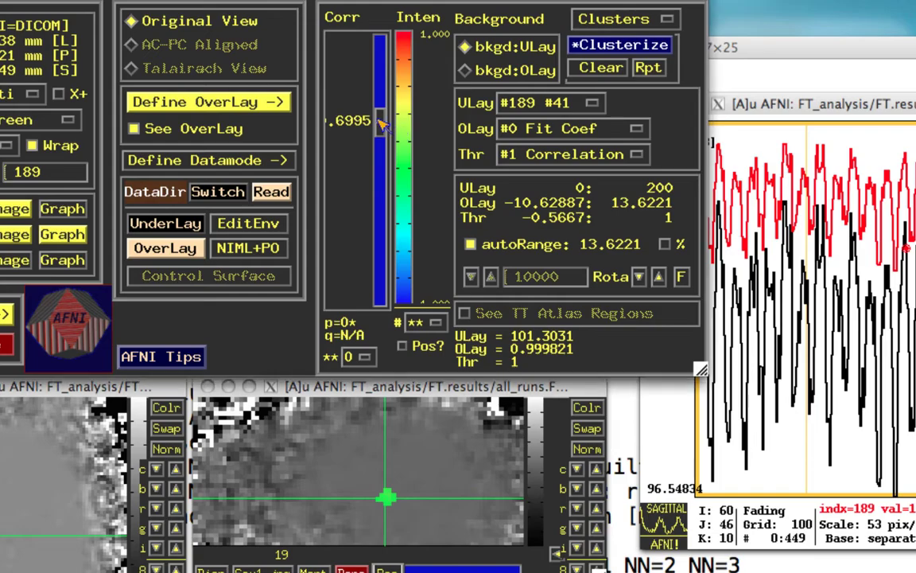
pyautogui.moveTo(380, 118); pyautogui.dragTo(381, 164)
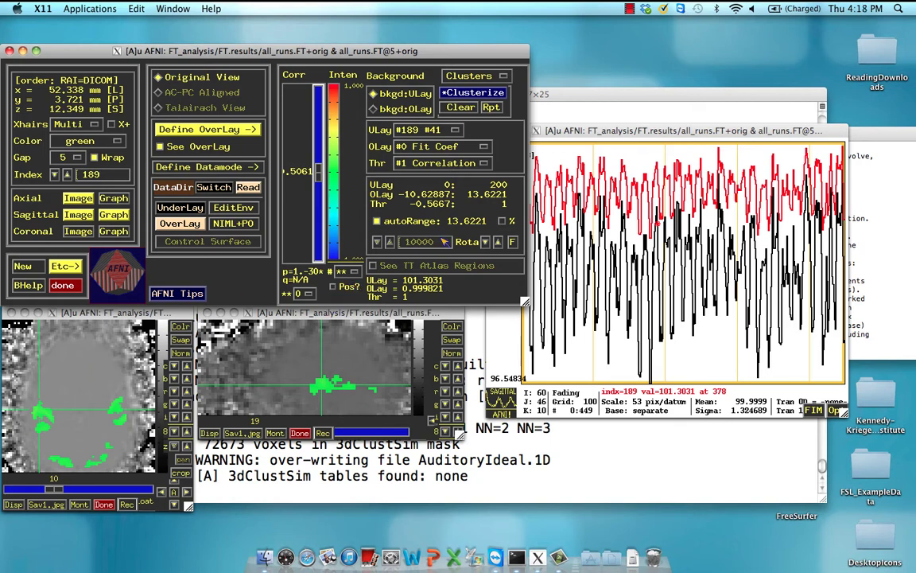
# Turn off autoRange, fix the colour range at 1, and overlay the #1 Correlation sub-brick.
pyautogui.click(400, 227)
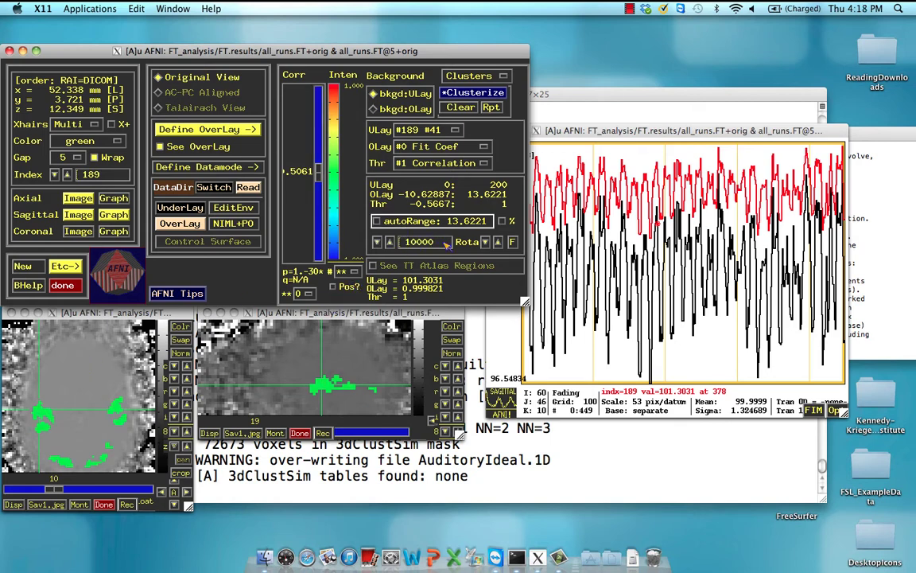
pyautogui.moveTo(447, 245); pyautogui.dragTo(396, 242)
pyautogui.write('2')
pyautogui.press('Return')
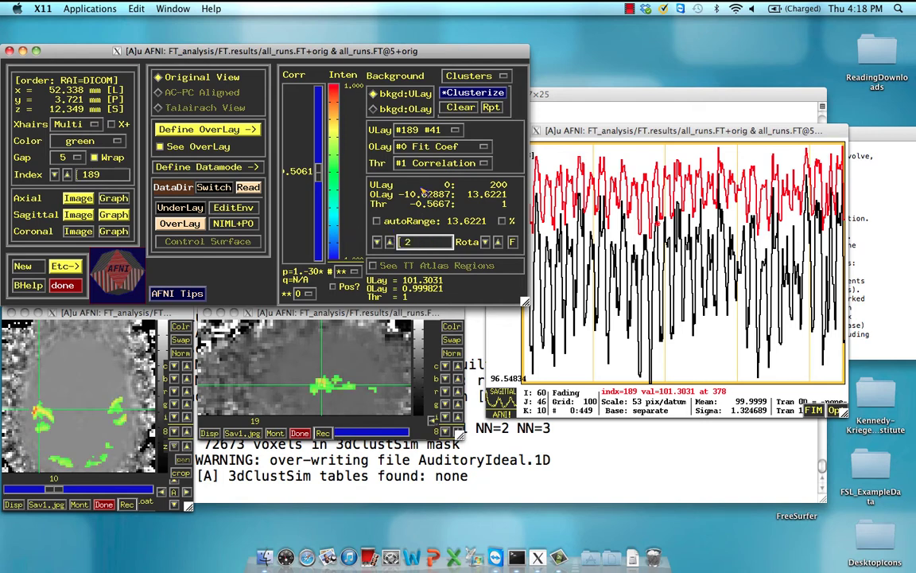
pyautogui.click(436, 147)
pyautogui.click(449, 162)
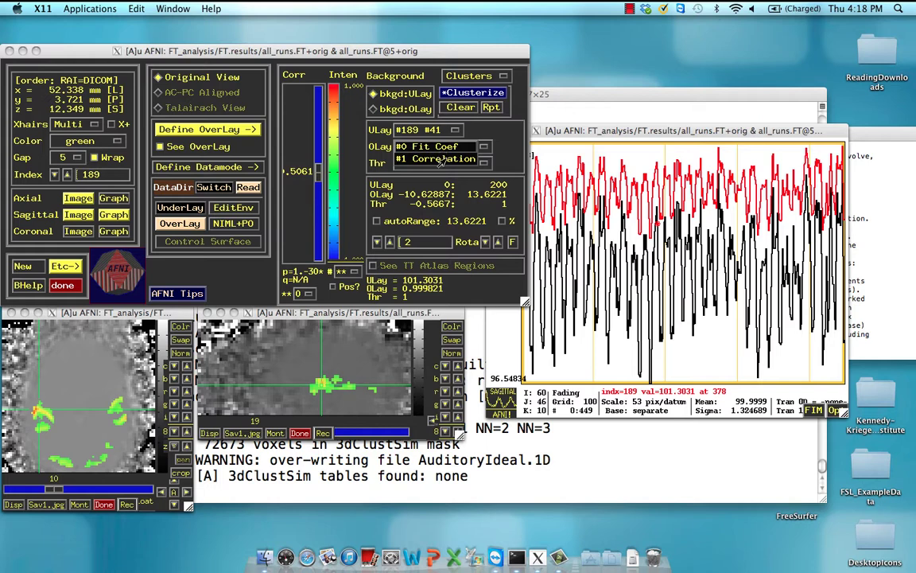
pyautogui.click(421, 246)
pyautogui.press('Return')
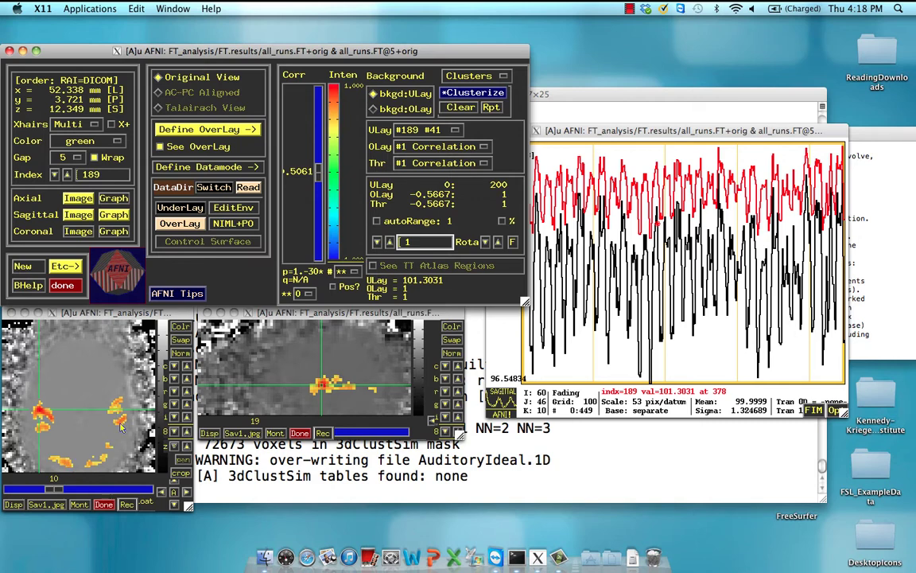
# Move the crosshairs to the voxel near x −63, y 14.7, z 45.3 mm.
pyautogui.click(112, 382)
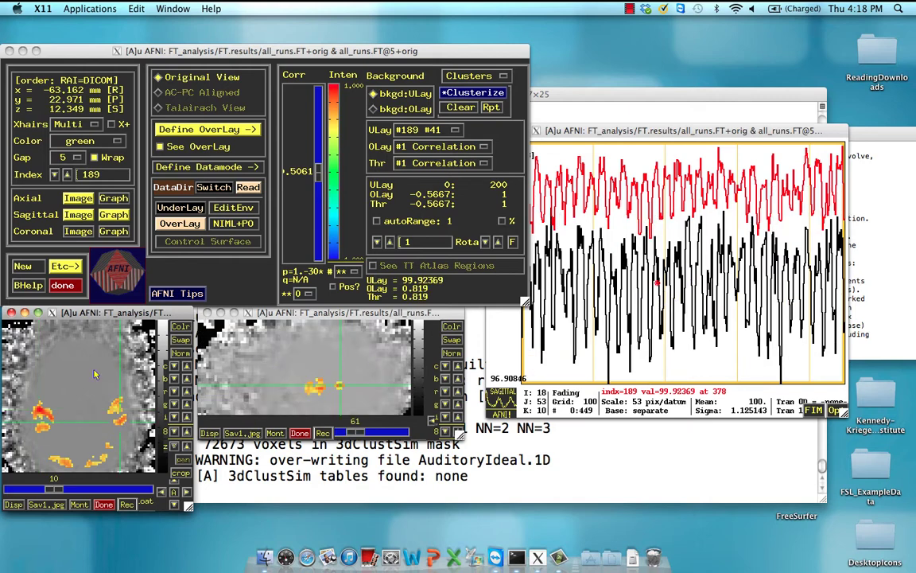
pyautogui.click(302, 323)
pyautogui.click(340, 357)
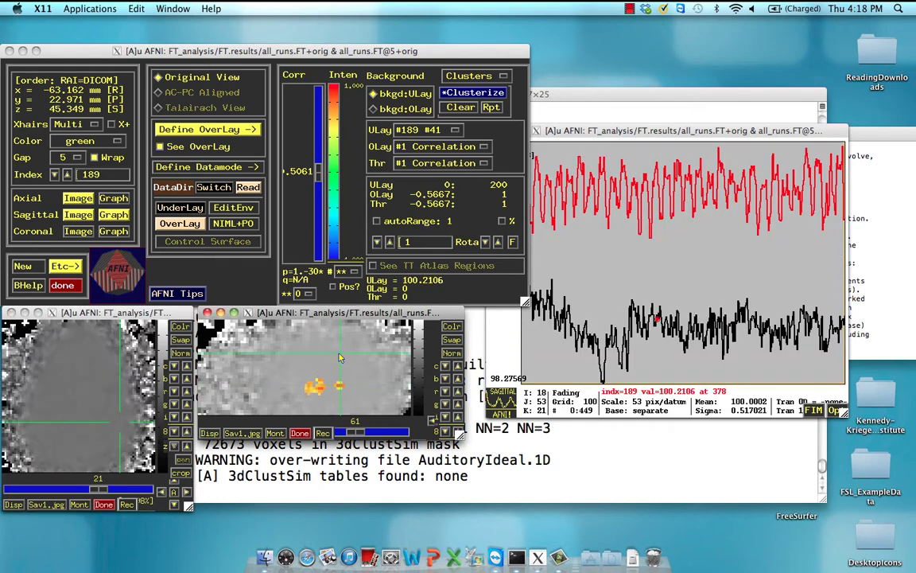
pyautogui.click(332, 359)
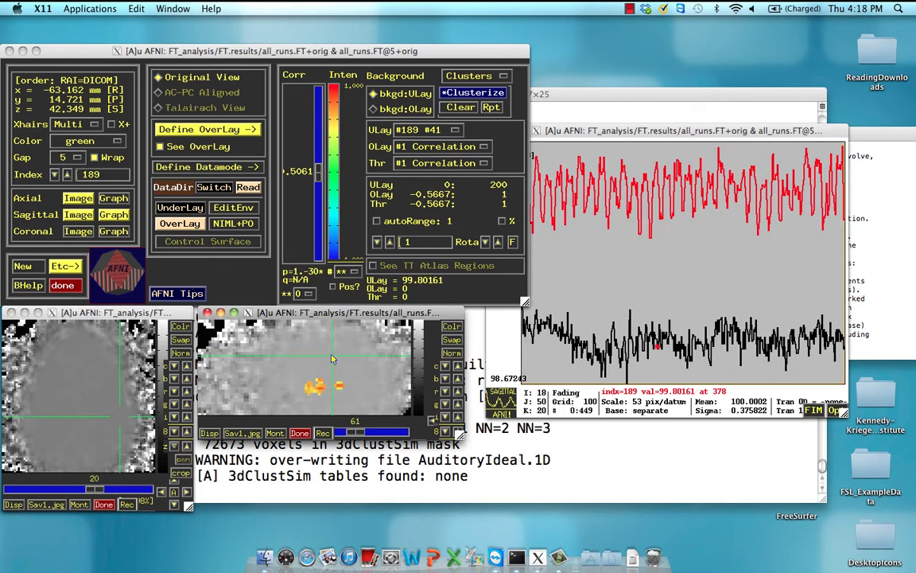
pyautogui.click(332, 357)
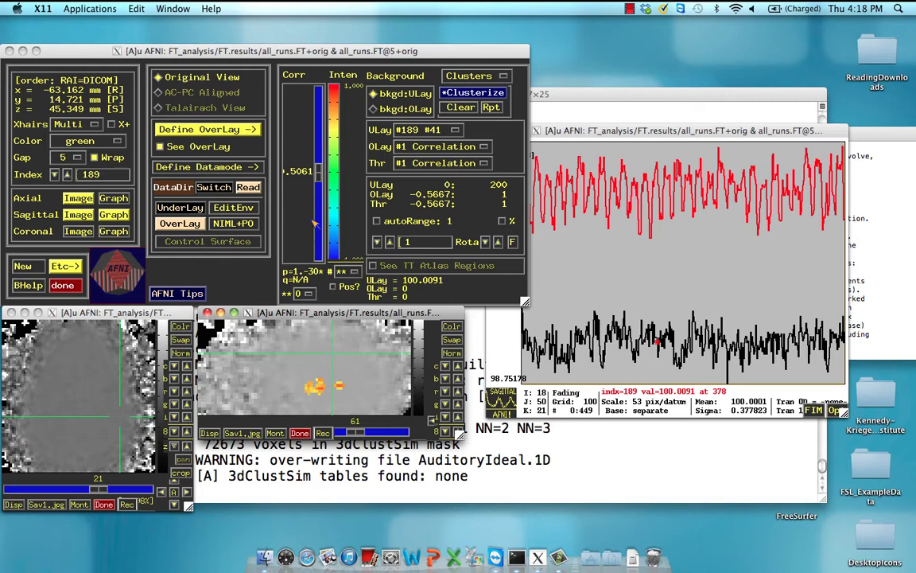
# Lower the correlation threshold, then raise it back to 0.5102.
pyautogui.click(322, 171)
pyautogui.moveTo(322, 179); pyautogui.dragTo(324, 225)
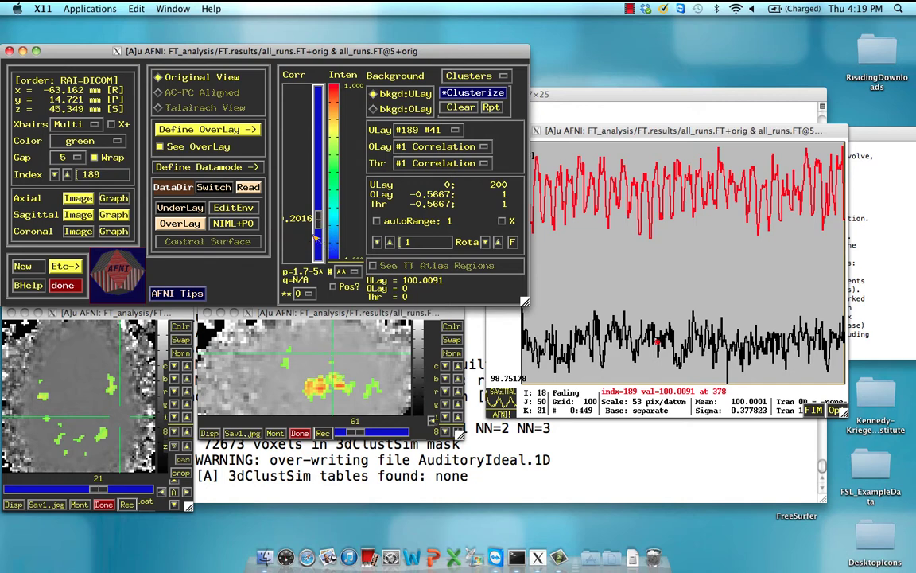
pyautogui.moveTo(318, 215); pyautogui.dragTo(321, 180)
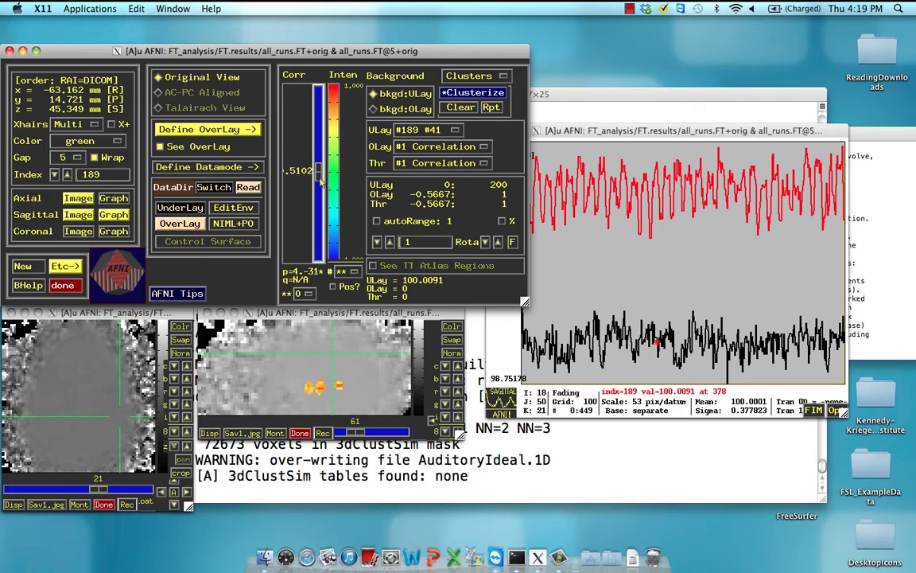
# Move the crosshairs back to the voxel at about y −4.5, z 12.3 mm on slice 10.
pyautogui.click(316, 388)
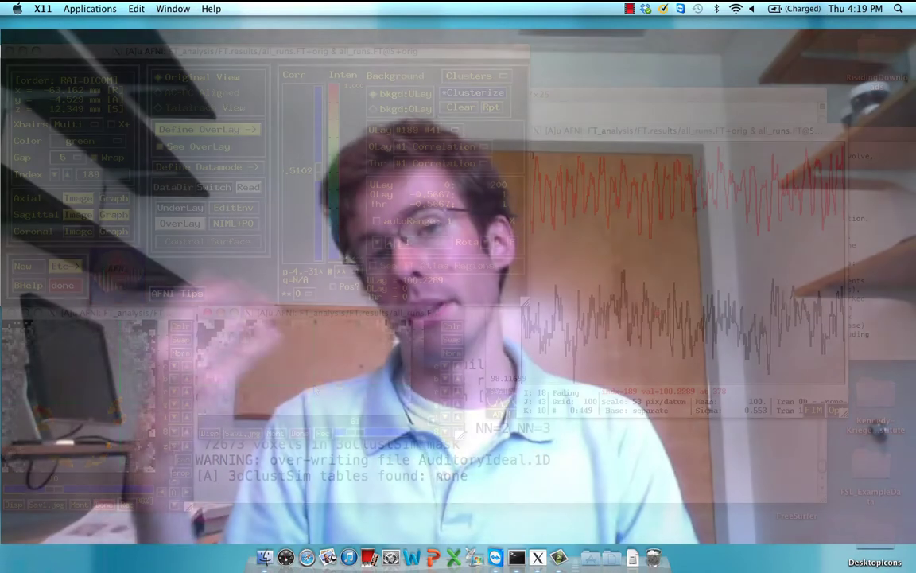